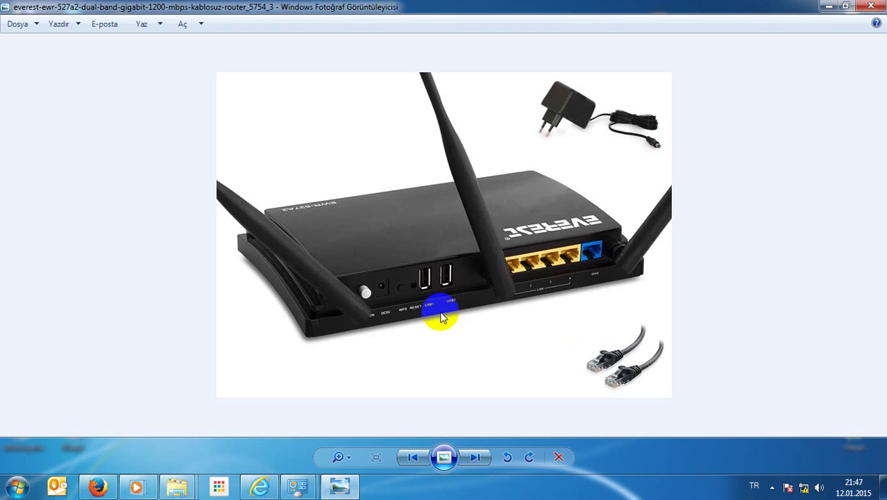
Step: Point out the ports on the router photo, then bring Internet Explorer to the front
click(414, 290)
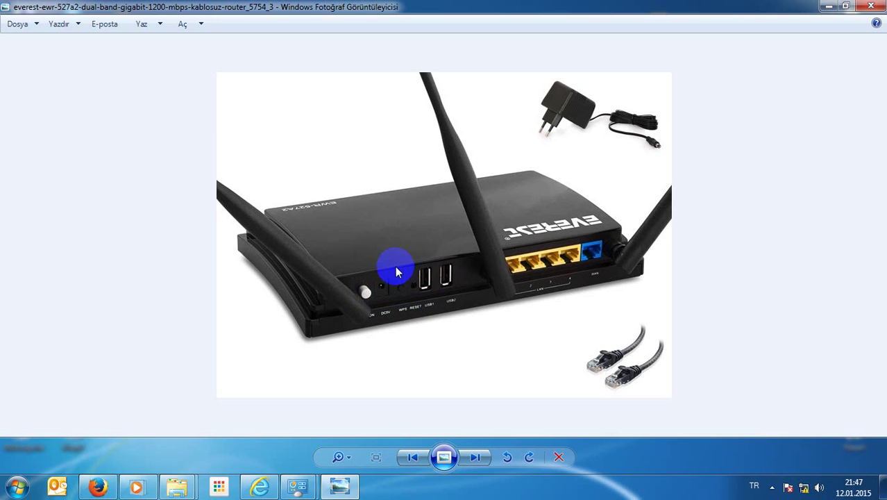
click(385, 325)
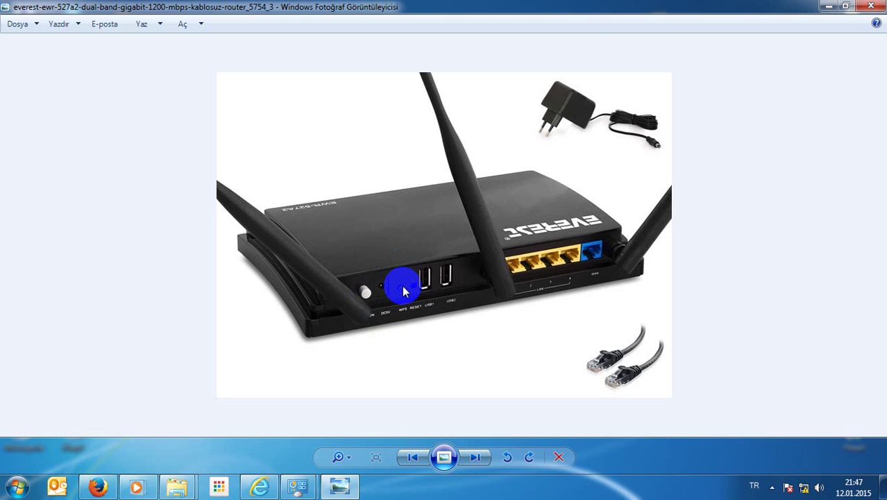
click(476, 353)
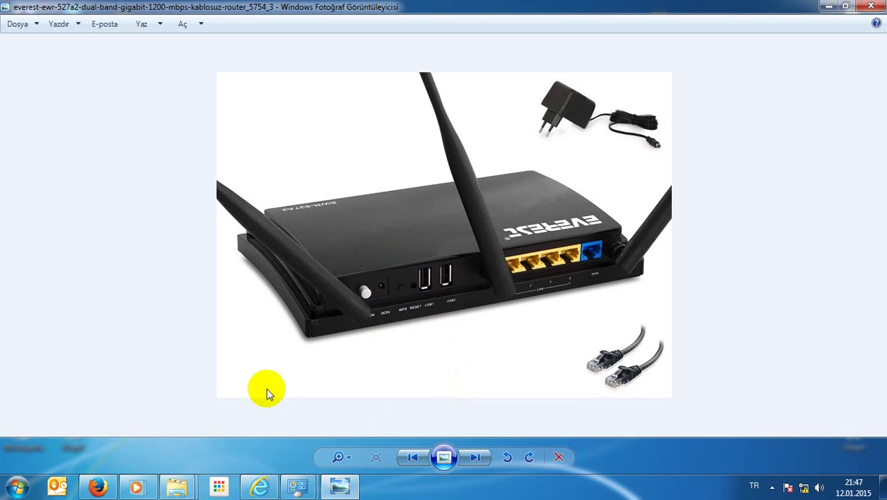
click(260, 486)
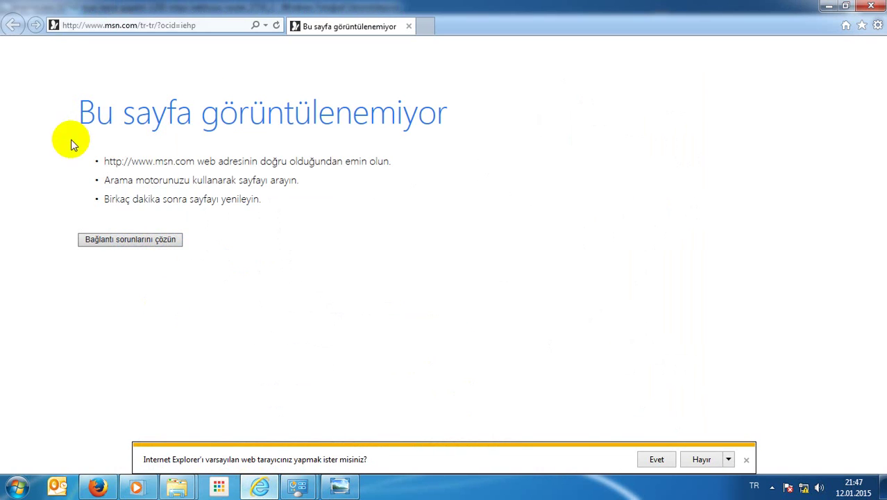
Step: Go to 192.168.0.1 and log in with the router's admin user name and password
click(208, 23)
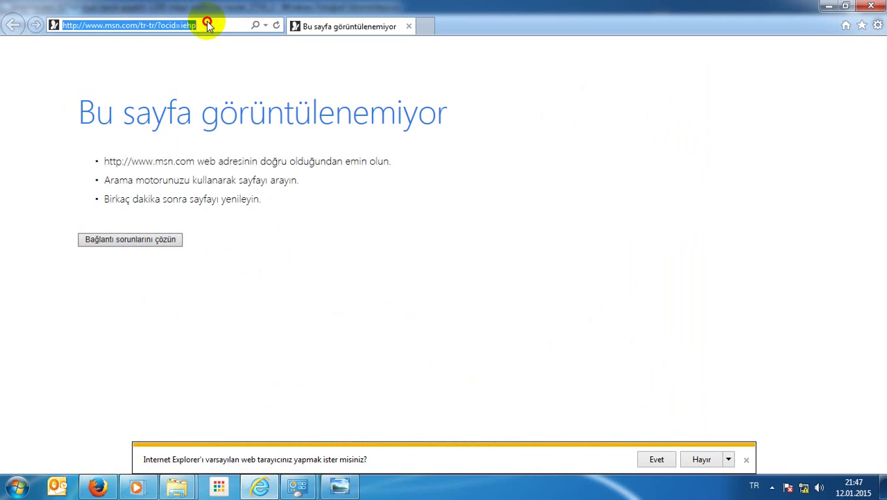
text(192)
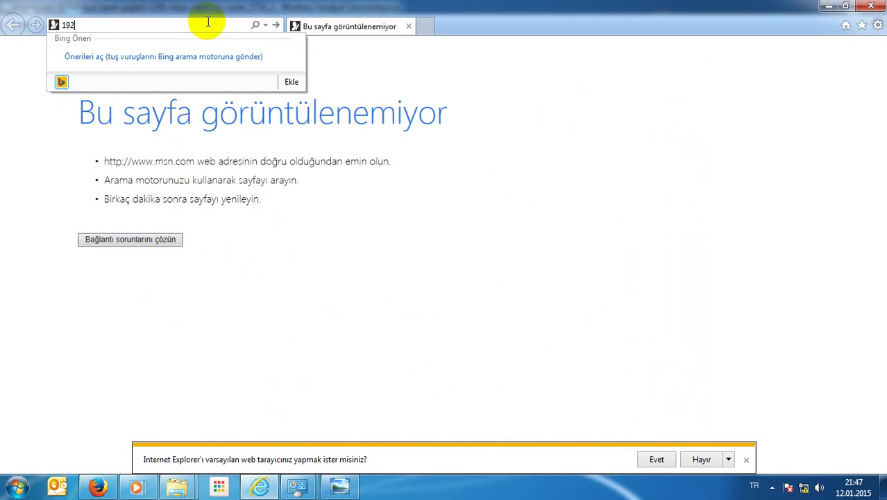
text(.168.0.1)
key(Return)
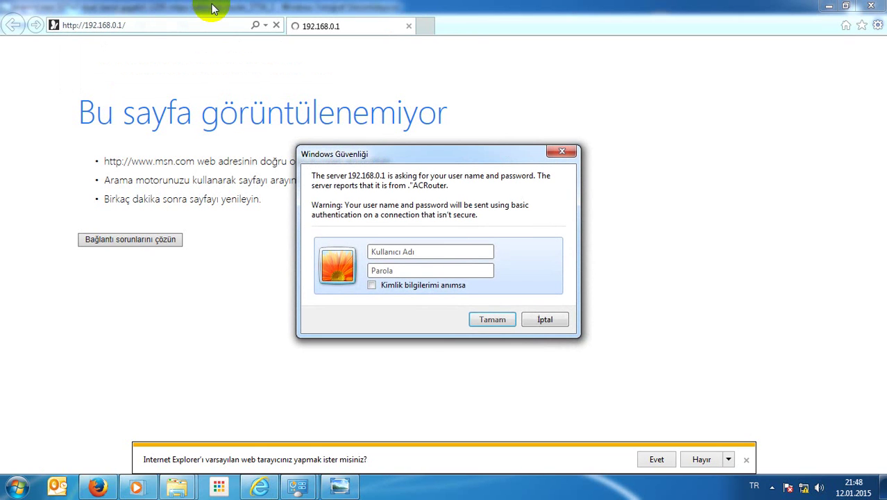
text(admi)
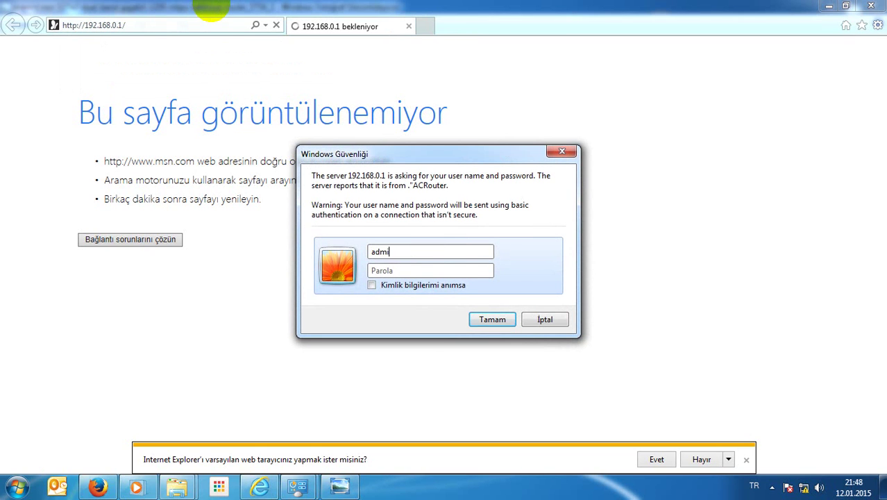
text(n)
key(Tab)
text(admin)
key(Return)
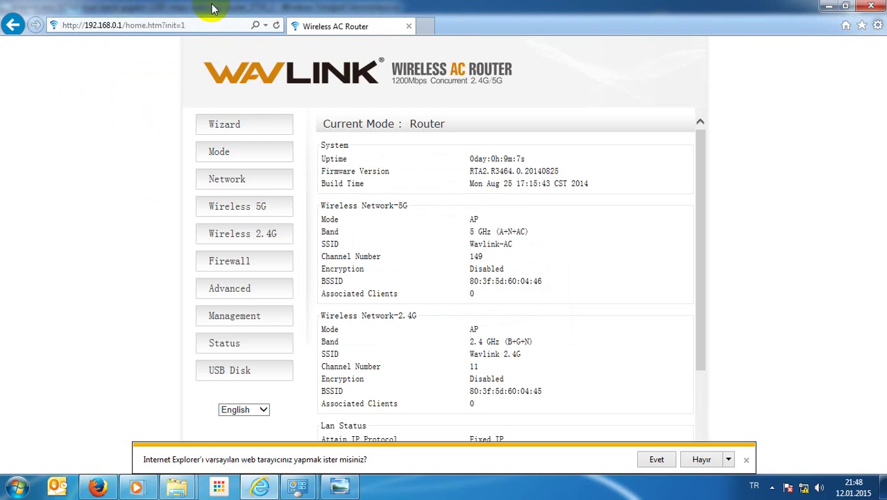
Step: Dismiss the default-browser bar and switch the interface language to 简体中文, then back to English
click(747, 459)
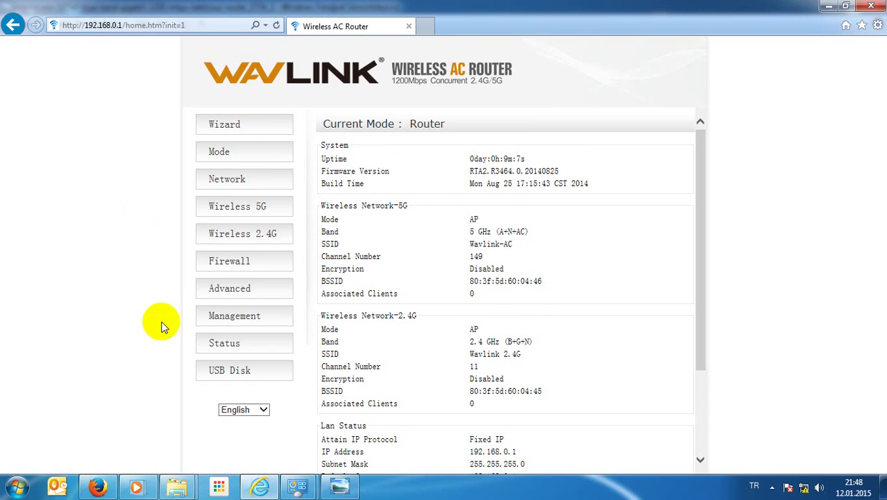
click(248, 410)
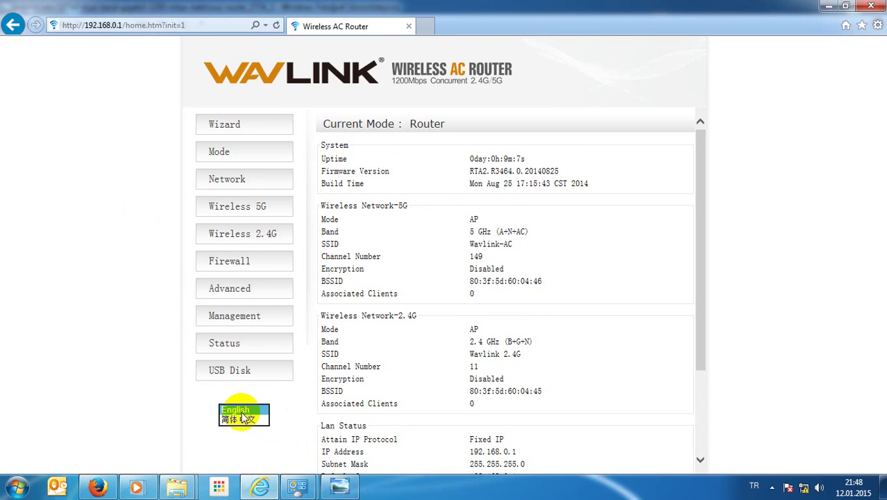
click(240, 421)
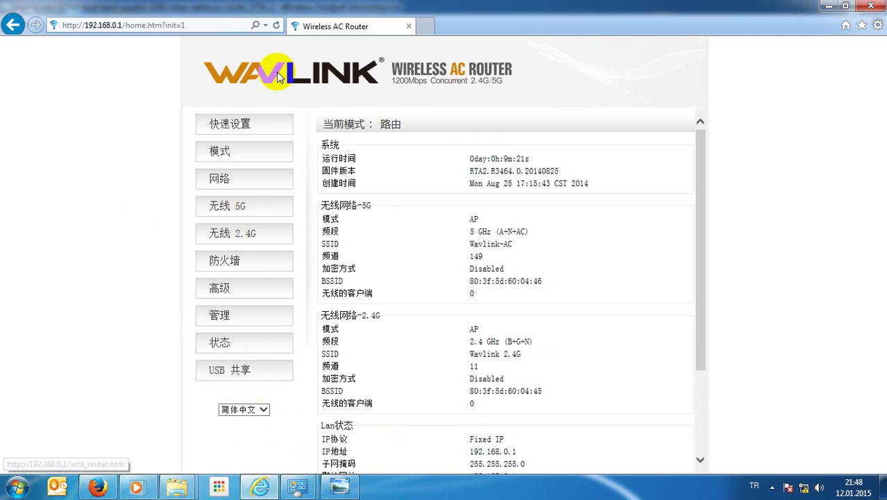
click(259, 411)
click(246, 401)
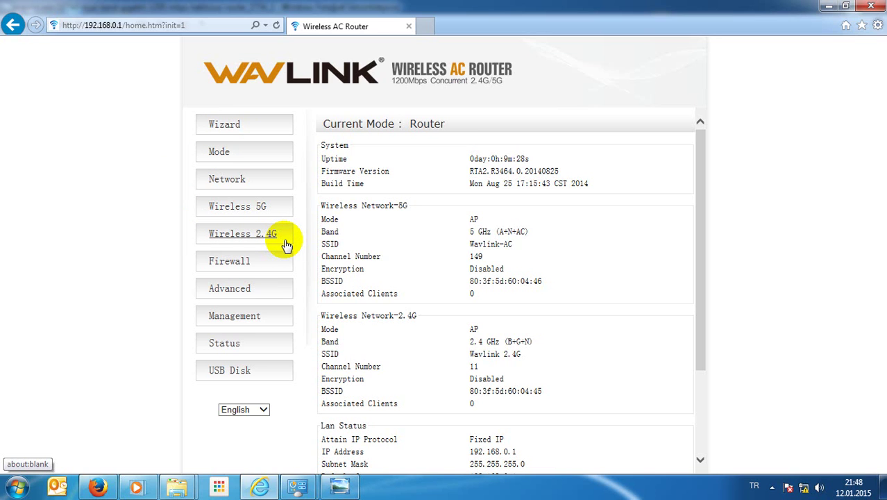
Step: In Wireless 2.4G Basic Settings, select the SSID text and set Channel Width to 20MHz
click(285, 242)
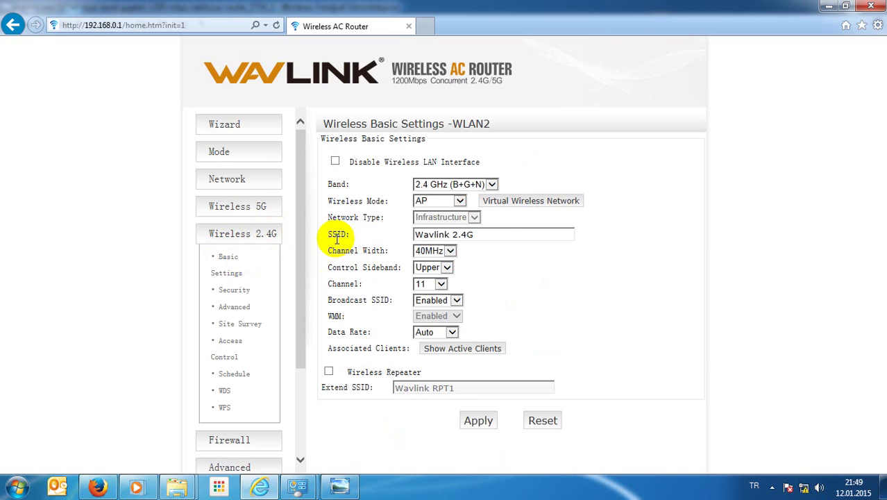
click(497, 234)
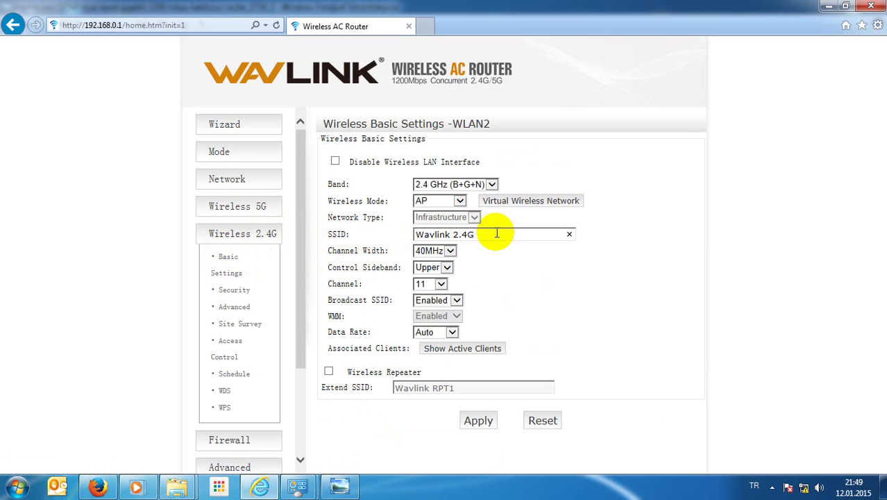
drag(497, 234, 416, 240)
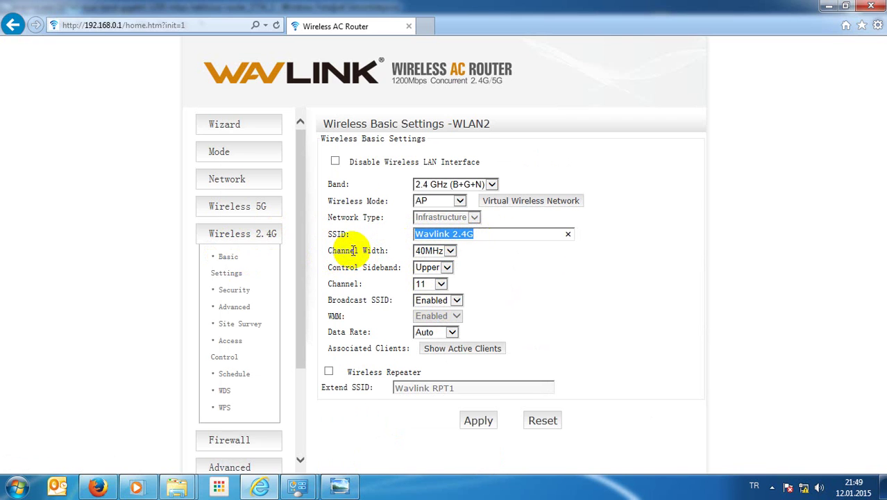
click(451, 252)
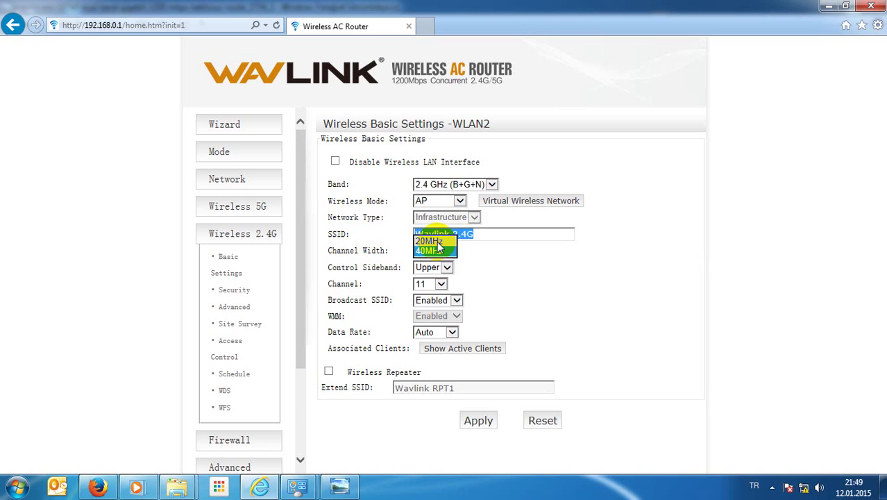
click(436, 241)
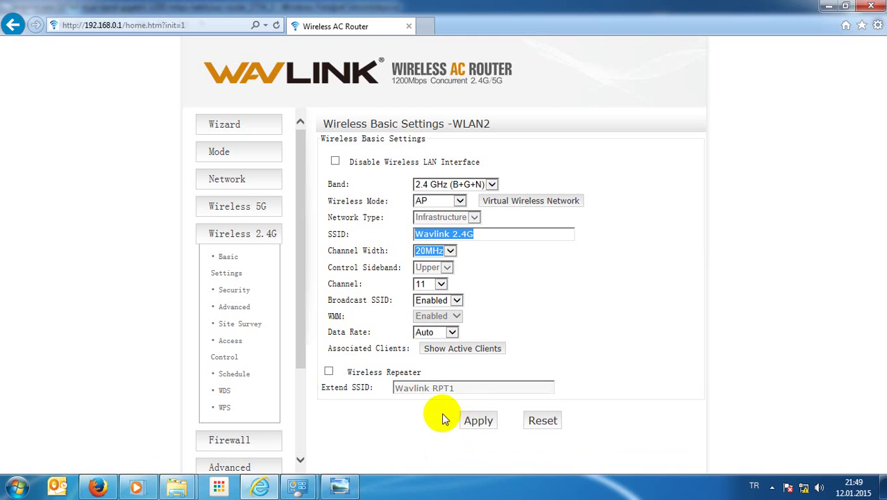
click(234, 291)
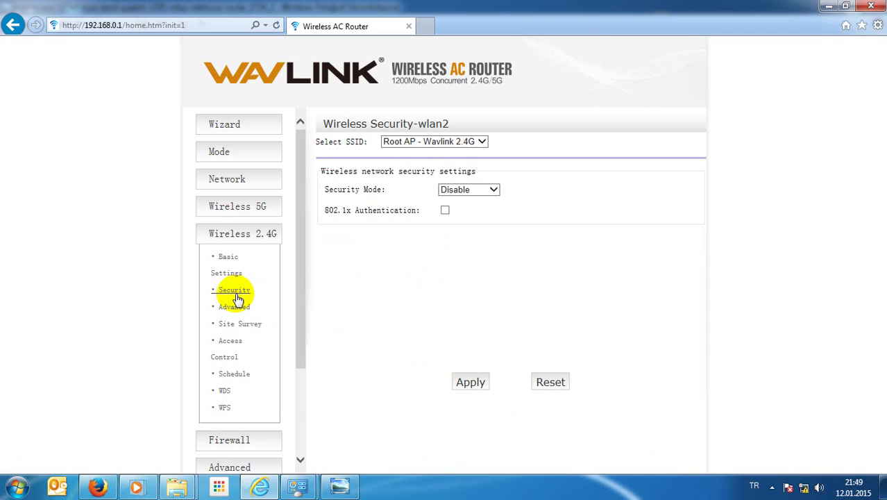
Step: Change the 2.4G security mode to WPA-Mixed and click into the pre-shared key field
click(444, 196)
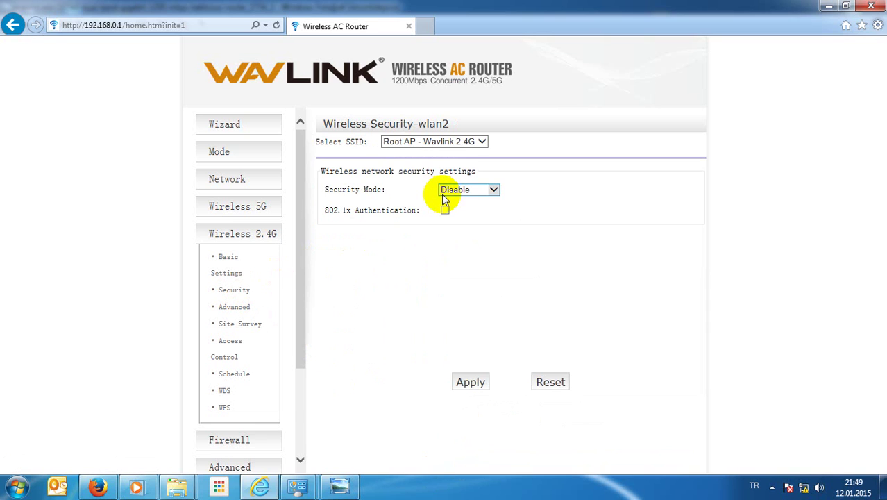
click(450, 198)
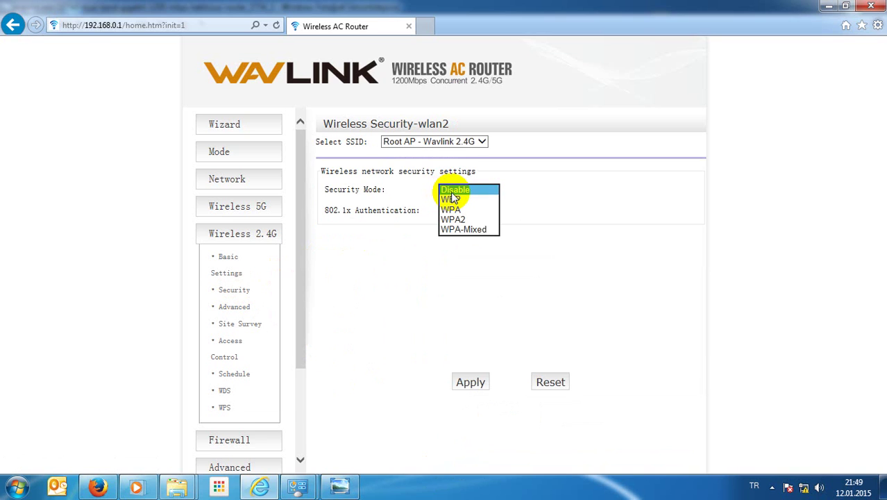
click(467, 229)
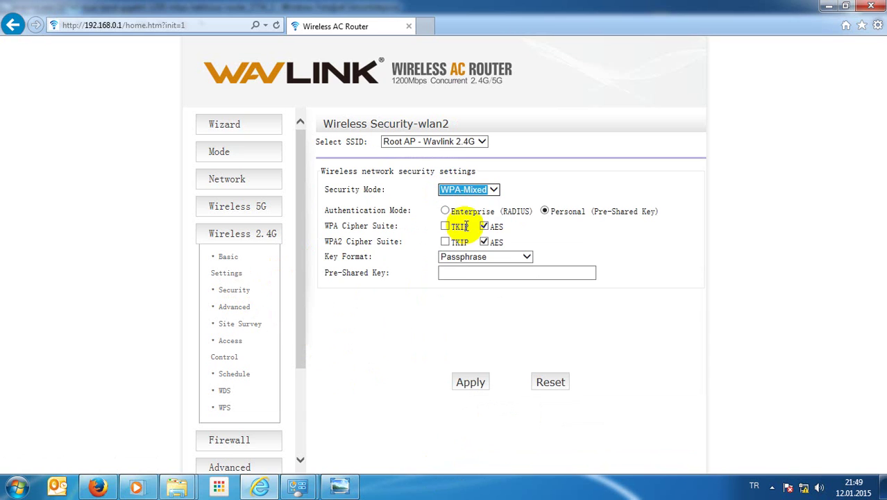
click(457, 273)
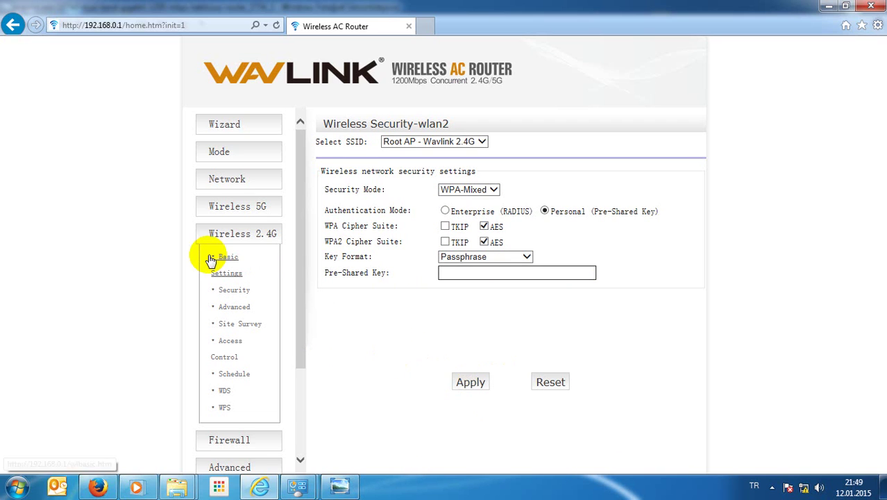
click(247, 212)
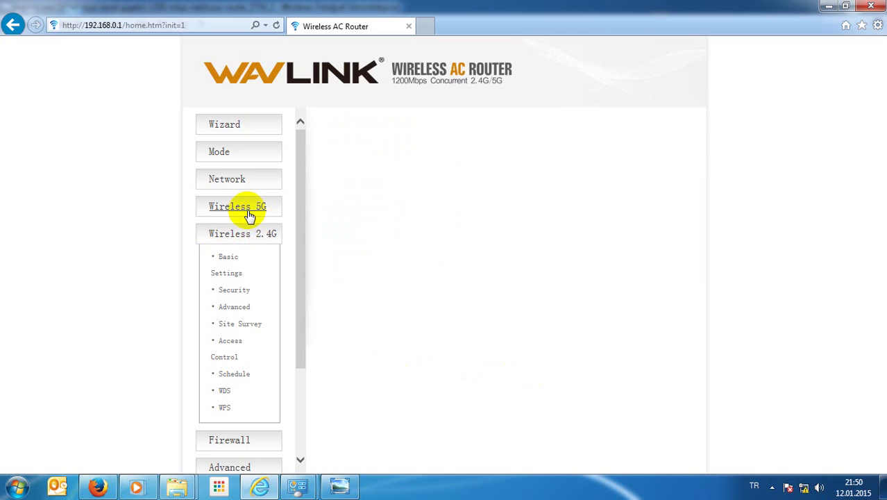
Step: Check the 5G SSID and leave Channel Width at 80MHz on the 5G Basic Settings page
click(234, 236)
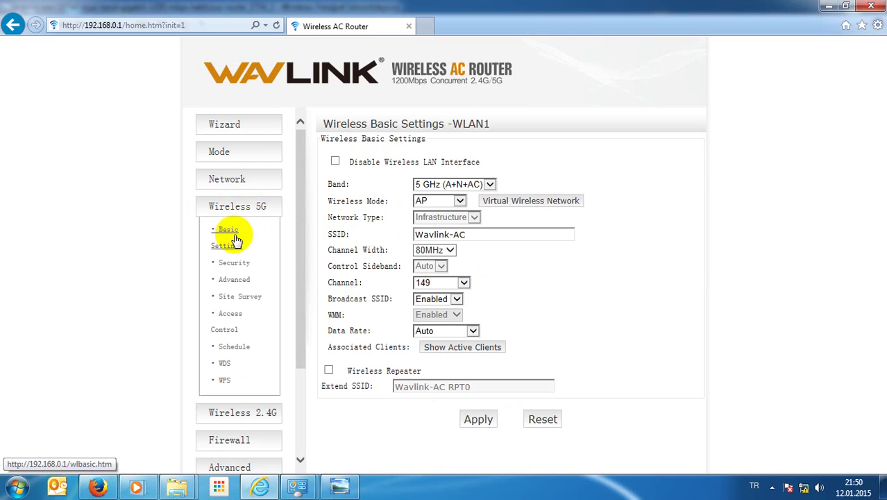
click(235, 239)
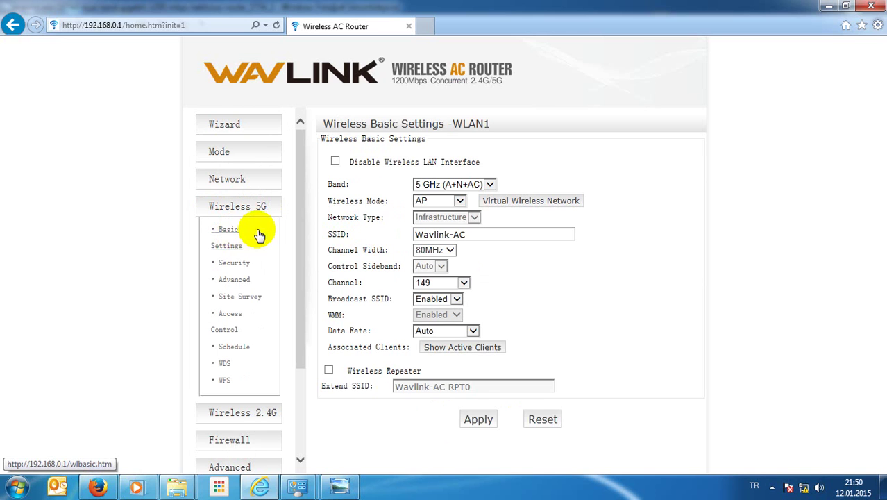
click(489, 234)
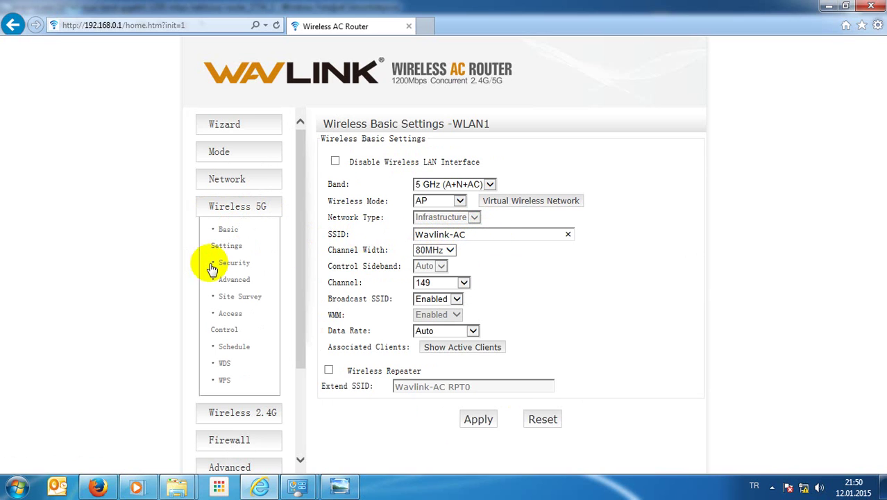
click(451, 250)
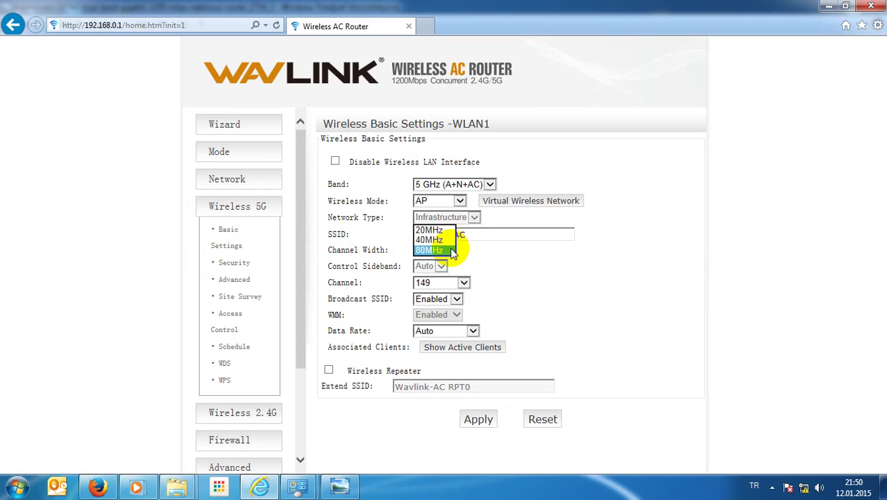
click(451, 250)
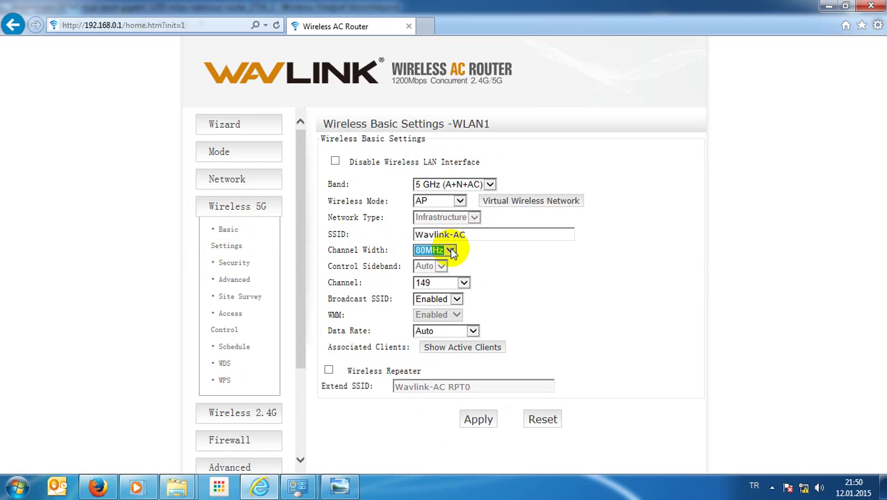
click(450, 251)
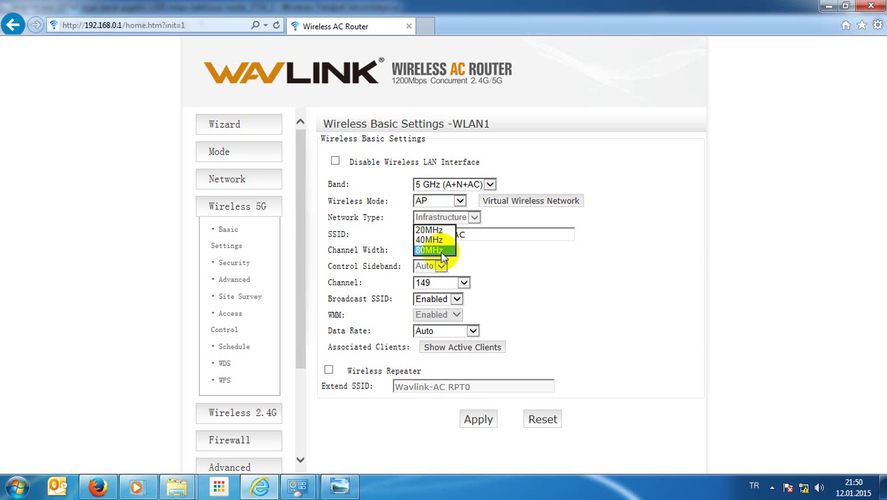
click(496, 258)
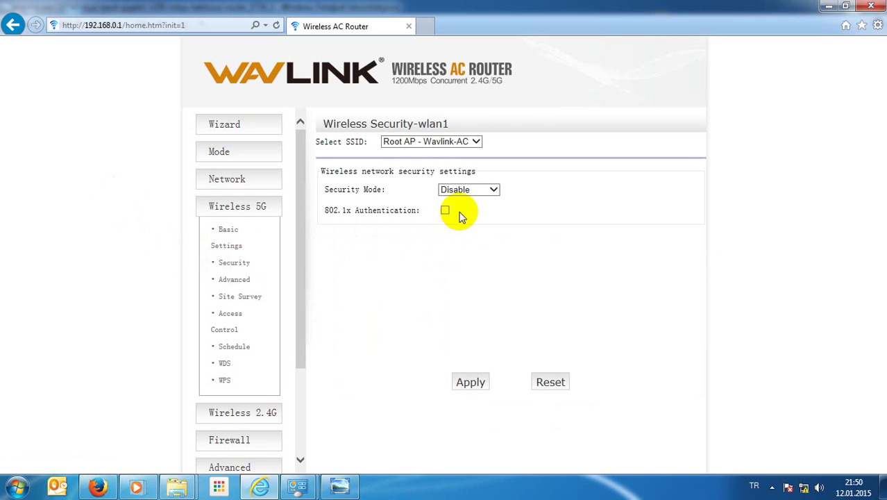
Step: Set the 5G Security Mode to WPA-Mixed and click into the Pre-Shared Key field
click(475, 190)
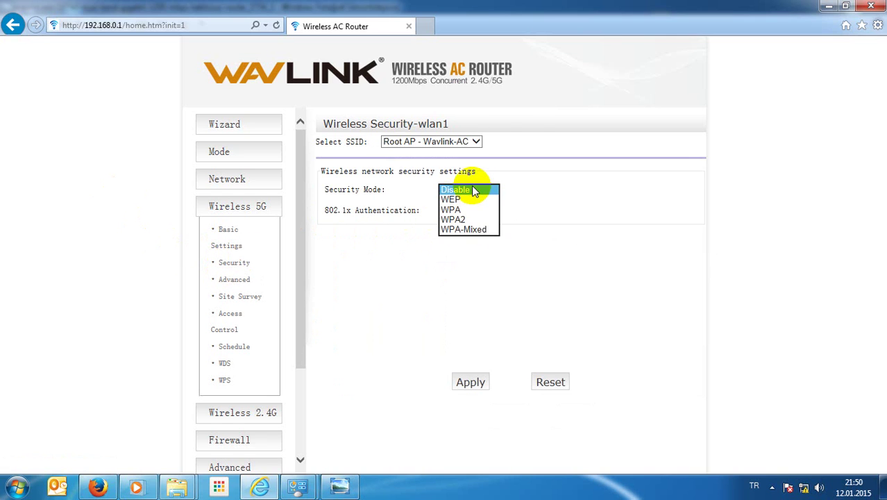
click(476, 230)
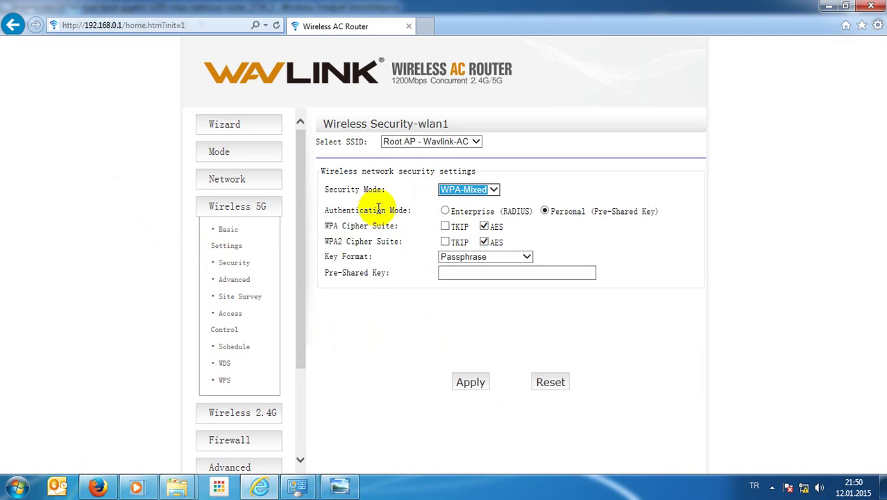
click(445, 272)
click(447, 273)
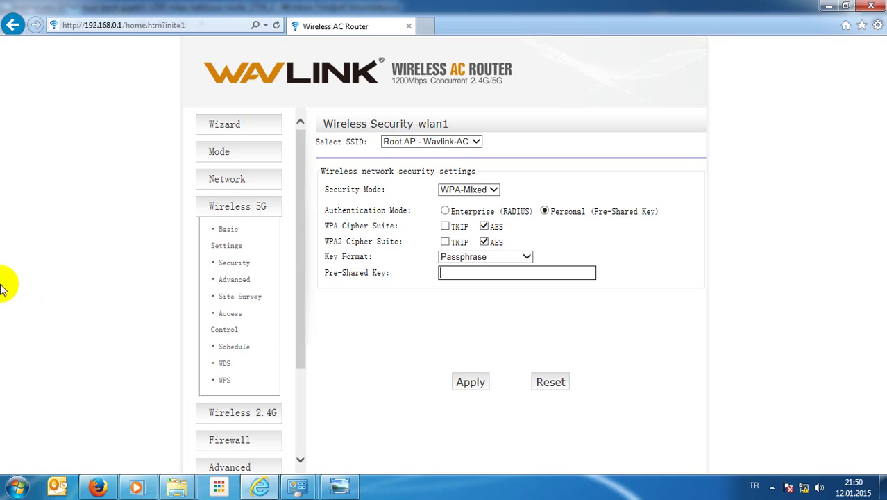
click(222, 149)
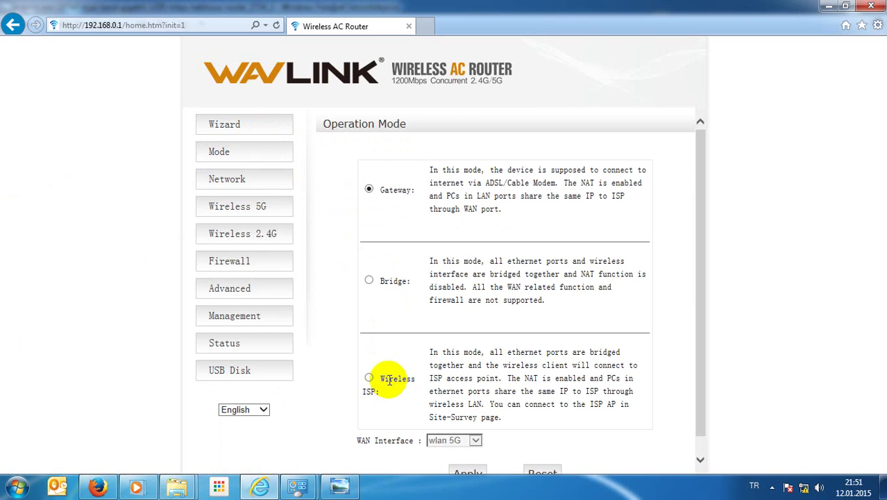
Step: Select Wireless ISP operation mode with WAN Interface wlan 2.4G and apply it
click(369, 377)
scroll(531, 379, down, 1)
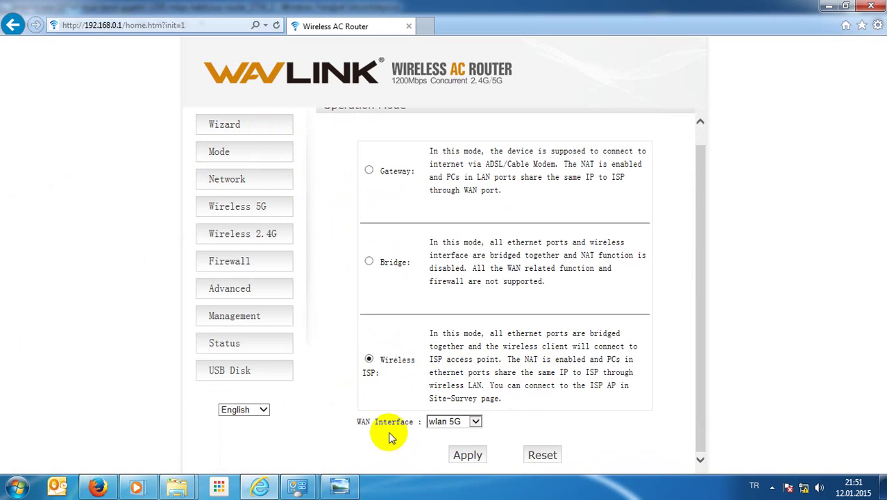
click(476, 422)
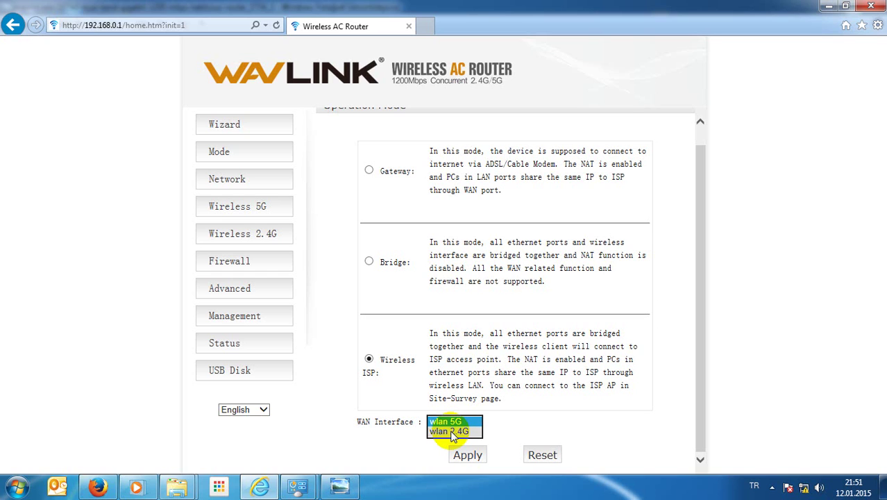
click(450, 431)
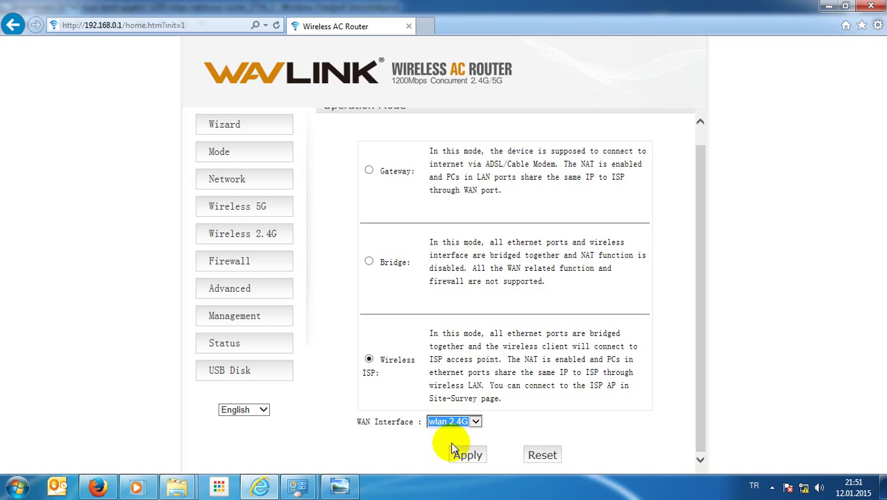
click(460, 458)
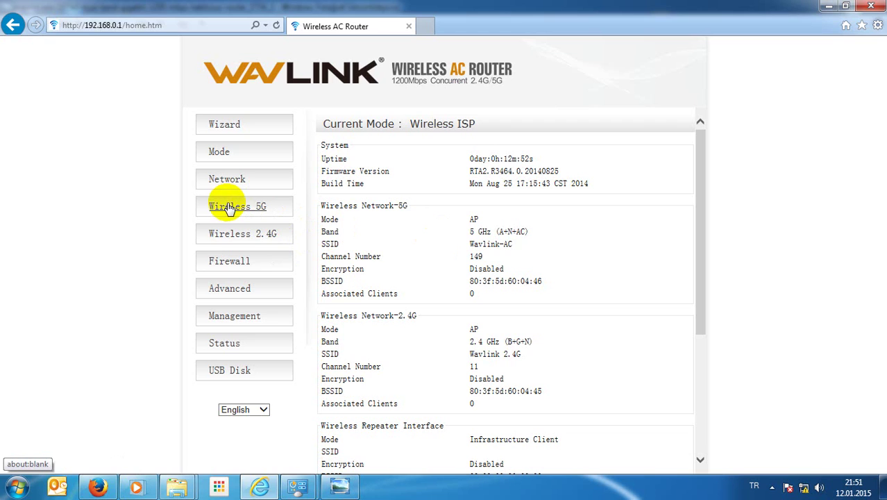
Step: Go through the Wireless 2.4G and 5G menus to 2.4G Basic Settings, then 2.4G Security
click(219, 239)
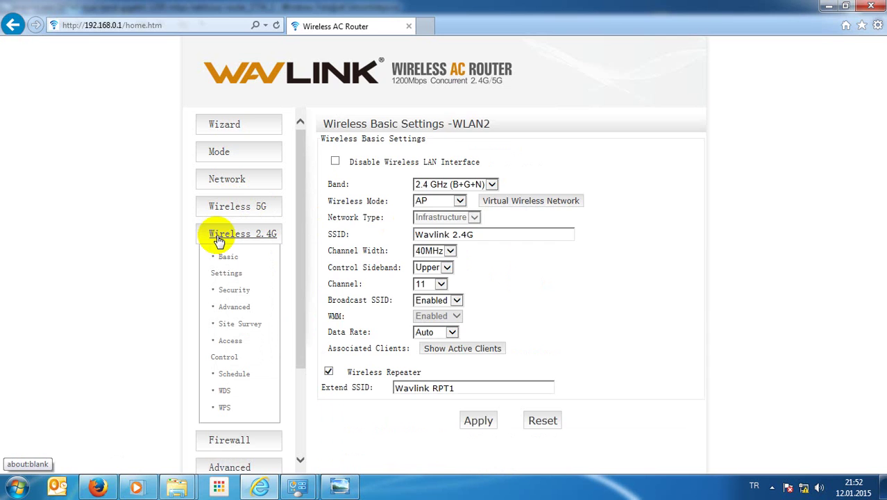
click(233, 211)
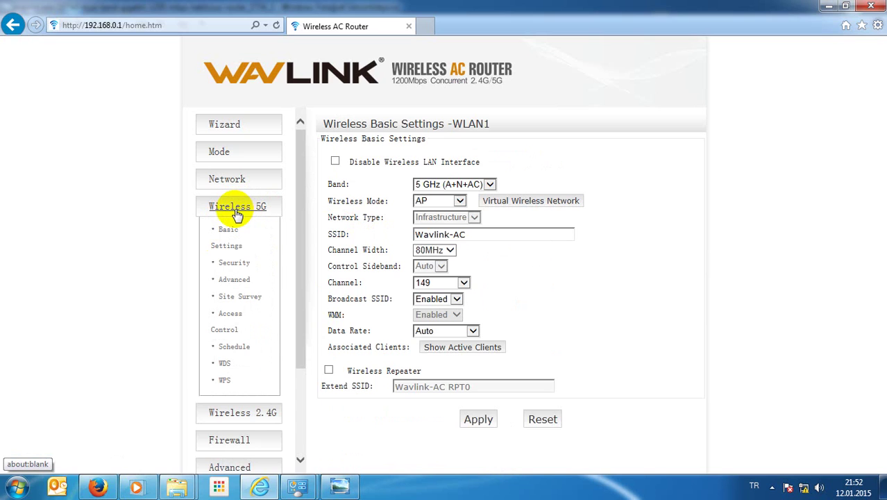
click(234, 417)
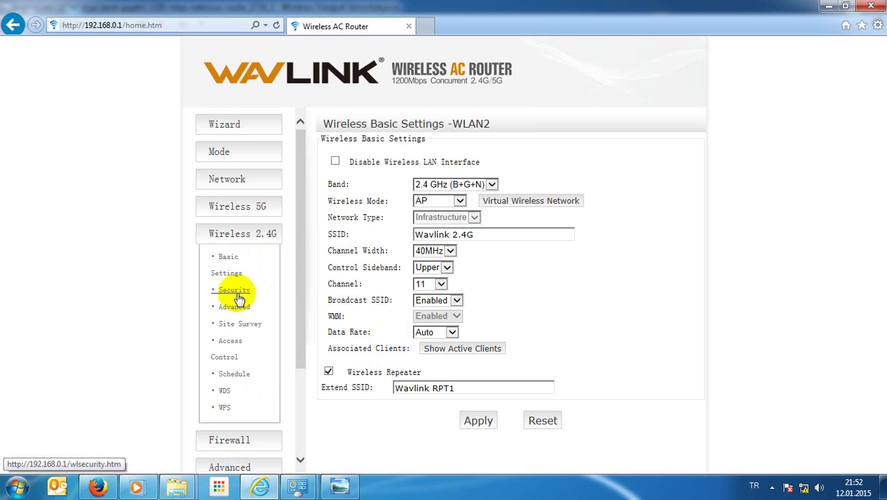
click(227, 263)
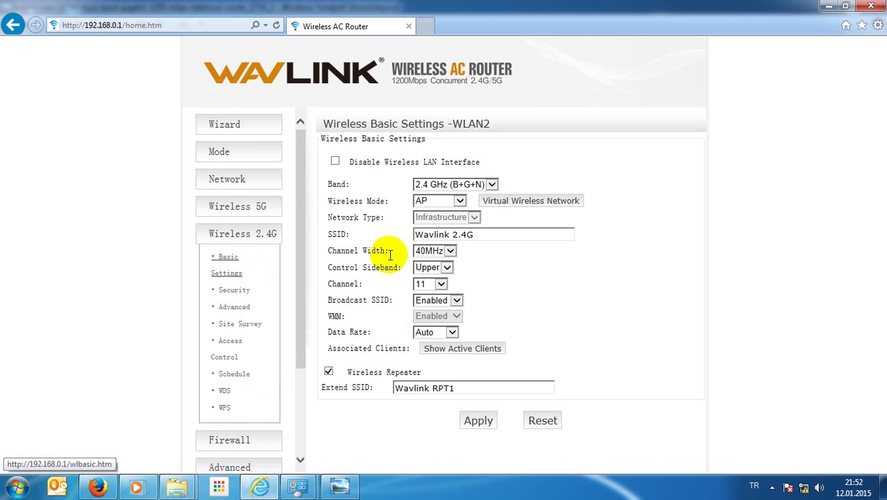
click(484, 233)
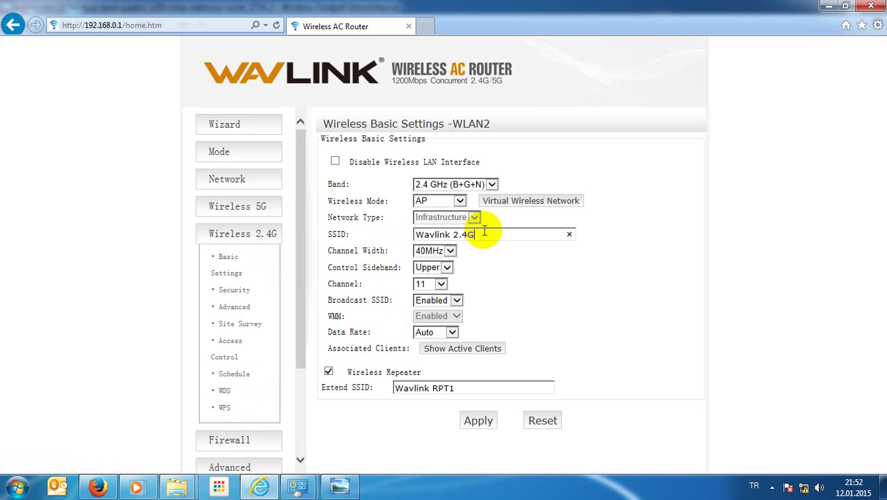
click(224, 289)
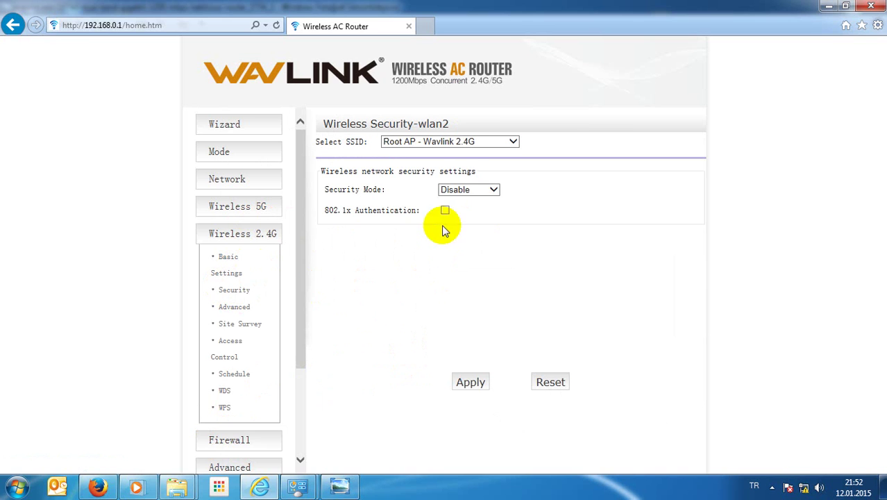
Step: Set 2.4G security to WPA-Mixed with a pre-shared key, apply, and choose Reboot Later
click(475, 190)
click(472, 229)
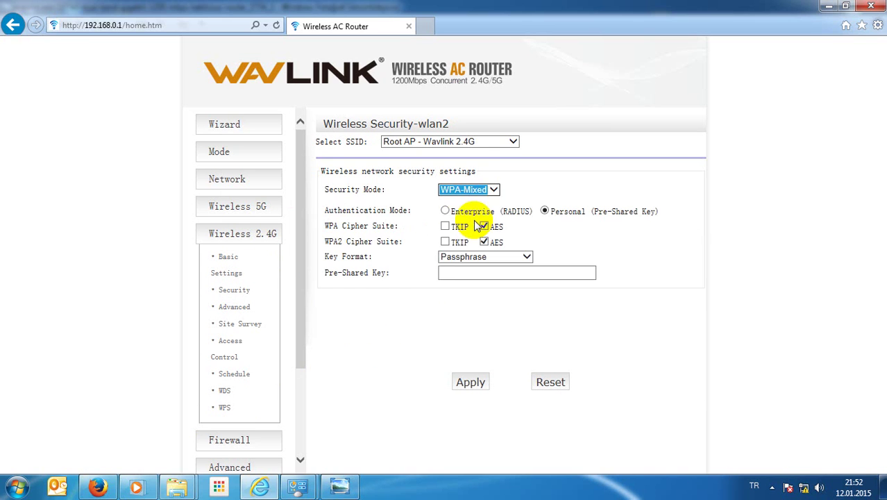
click(453, 274)
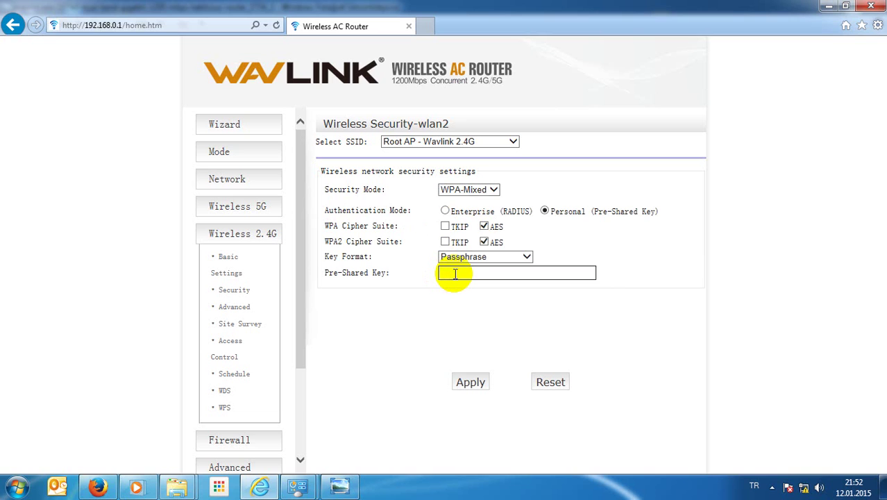
text(12345678)
click(470, 382)
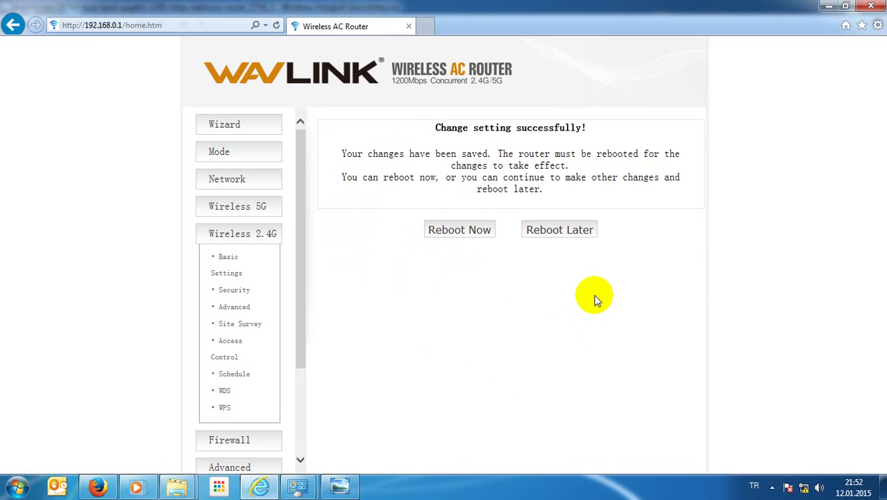
click(547, 233)
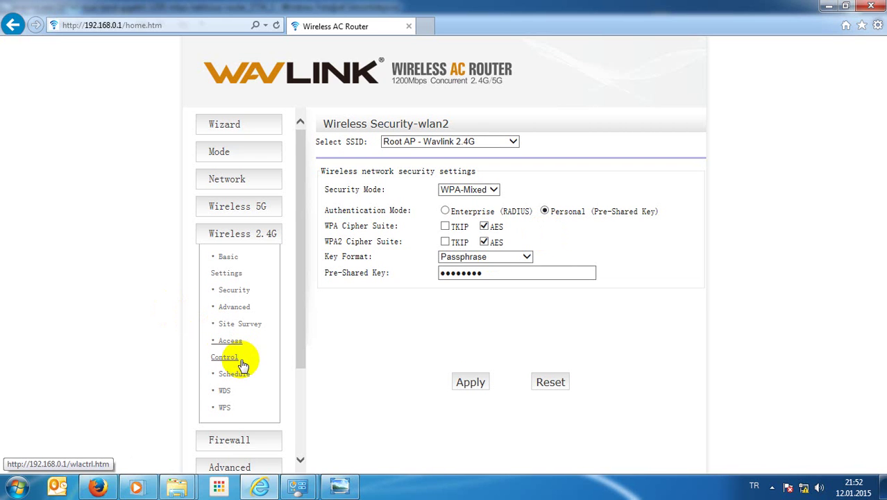
Step: Run a 2.4G site survey and choose the SNOPY network to join
click(240, 325)
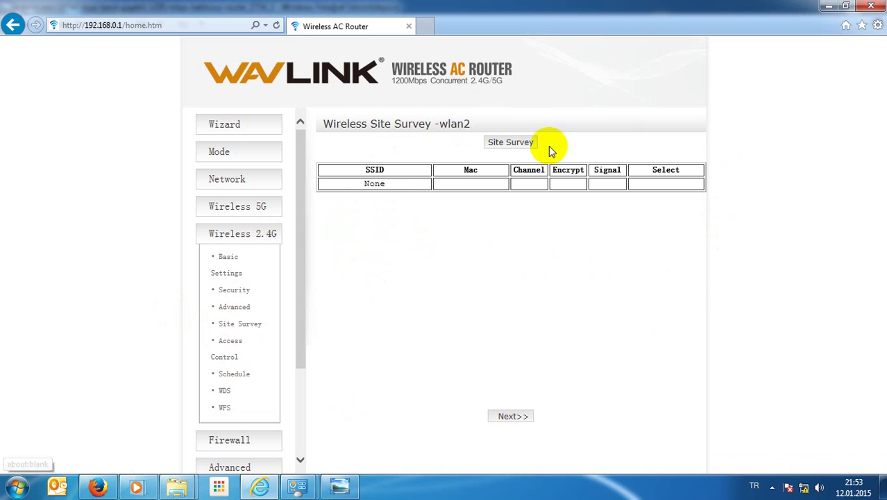
click(508, 149)
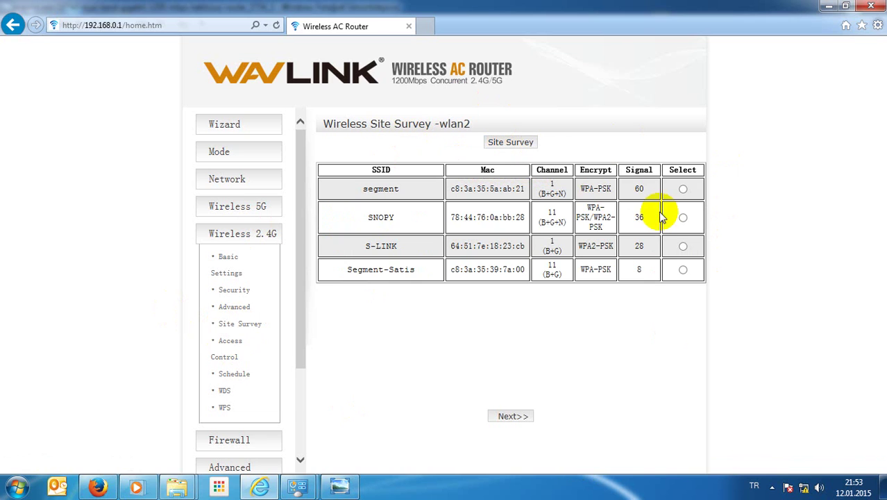
click(683, 217)
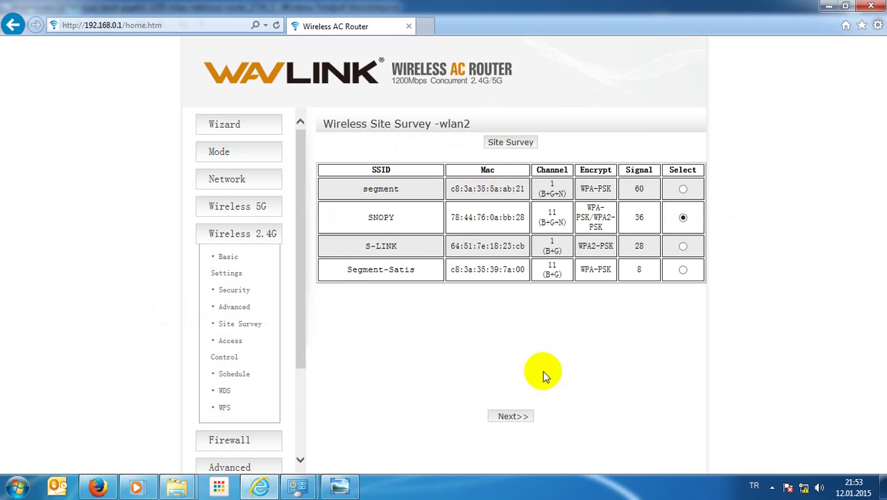
click(516, 418)
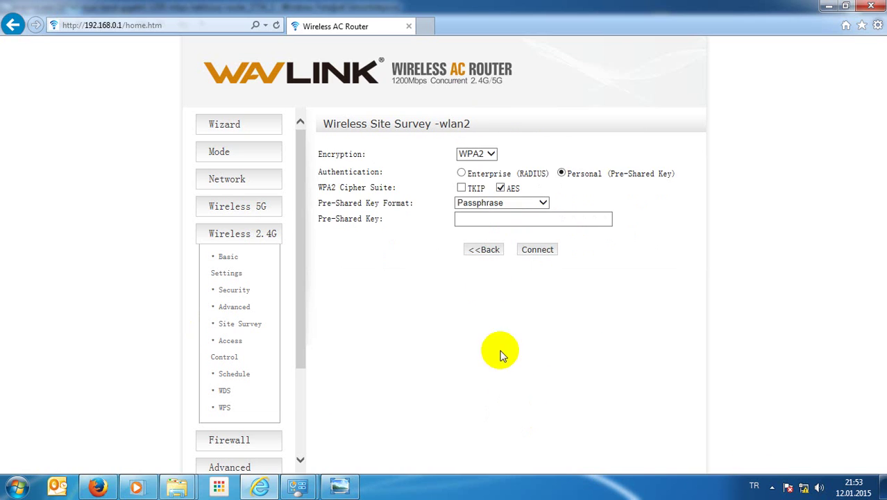
Step: Enter SNOPY's WPA2 pre-shared key, connect the repeater, and acknowledge the success message
click(469, 220)
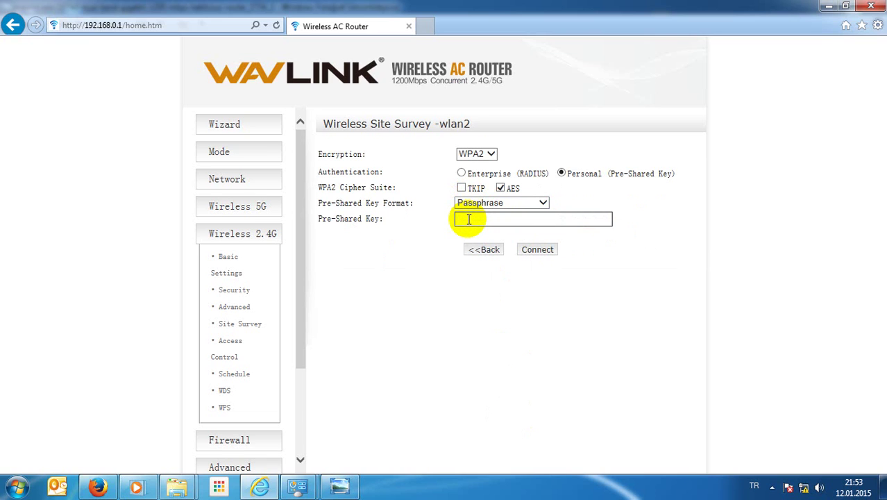
text(••••••••••)
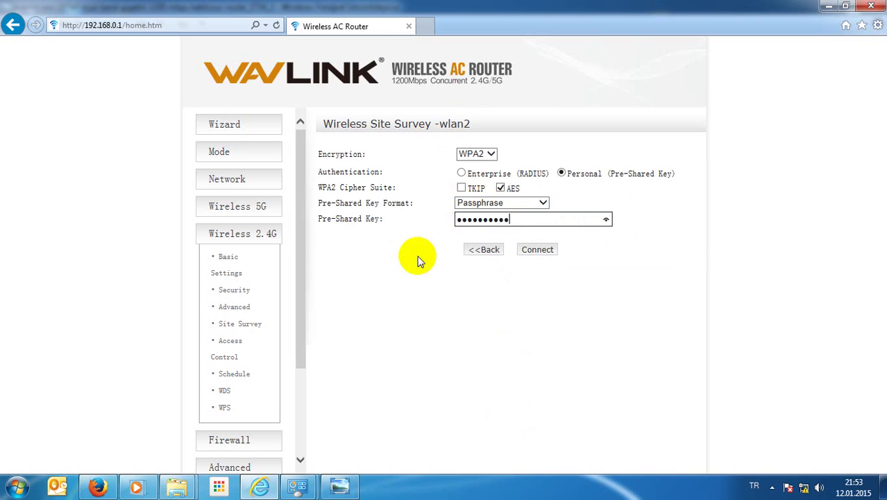
click(536, 249)
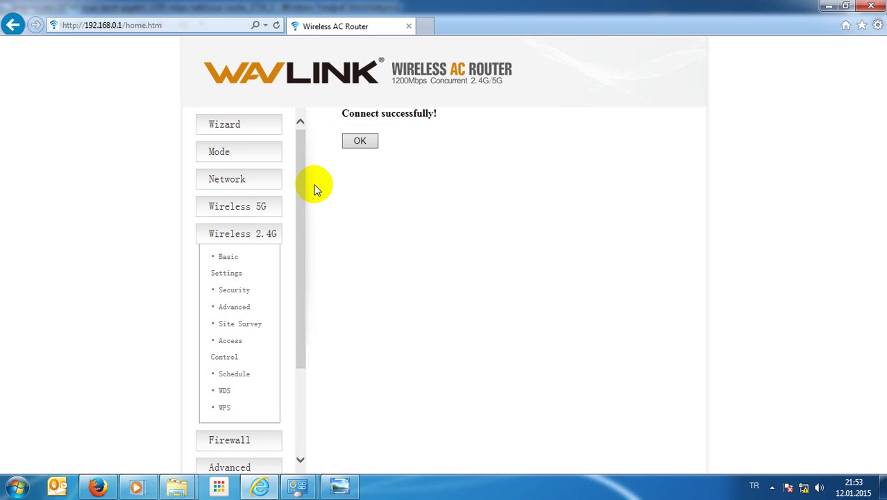
click(358, 146)
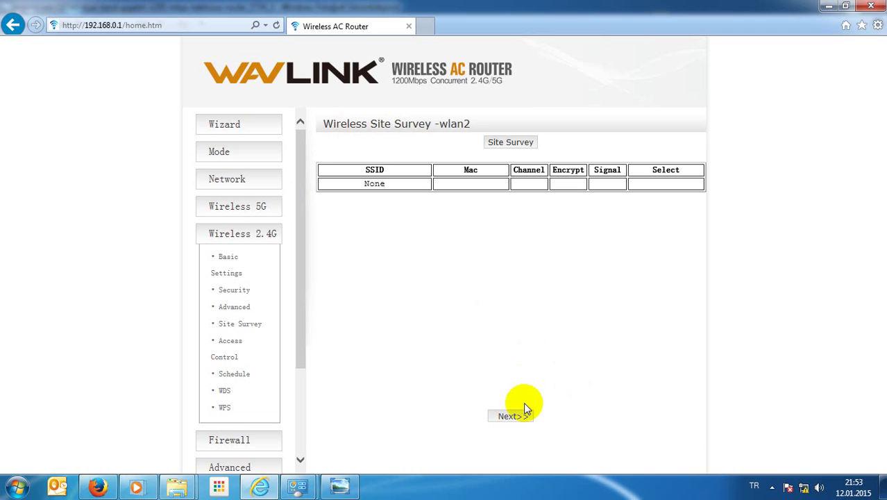
Step: Go to Management > Status to show the router status overview
scroll(220, 257, down, 3)
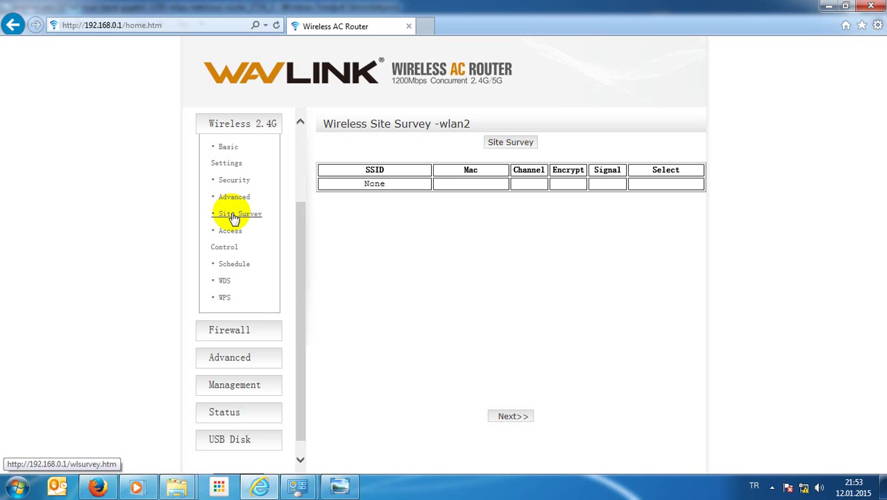
click(240, 392)
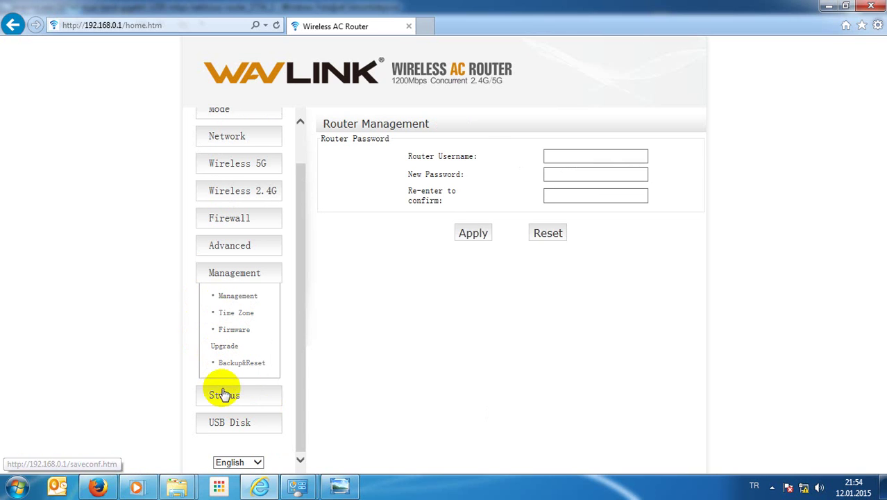
click(224, 395)
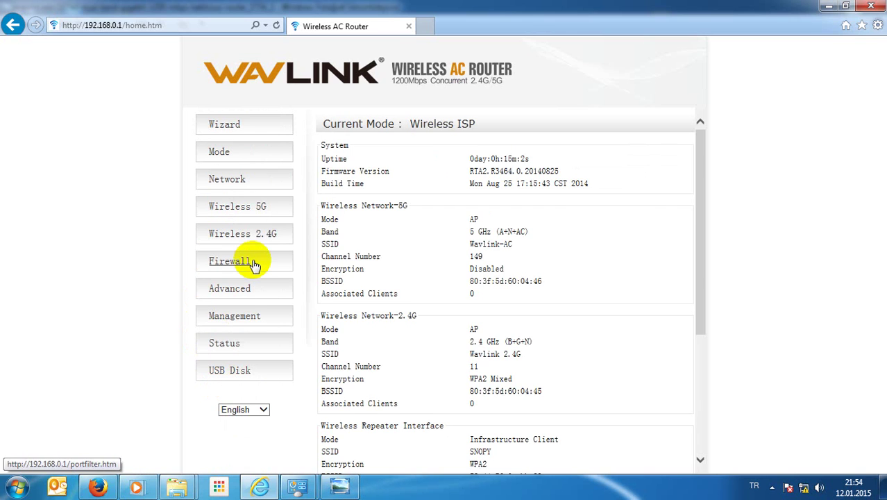
Step: Check the Wireless Repeater Interface: SSID SNOPY, WPA2 encryption, BSSID, and state Connected
scroll(394, 224, down, 2)
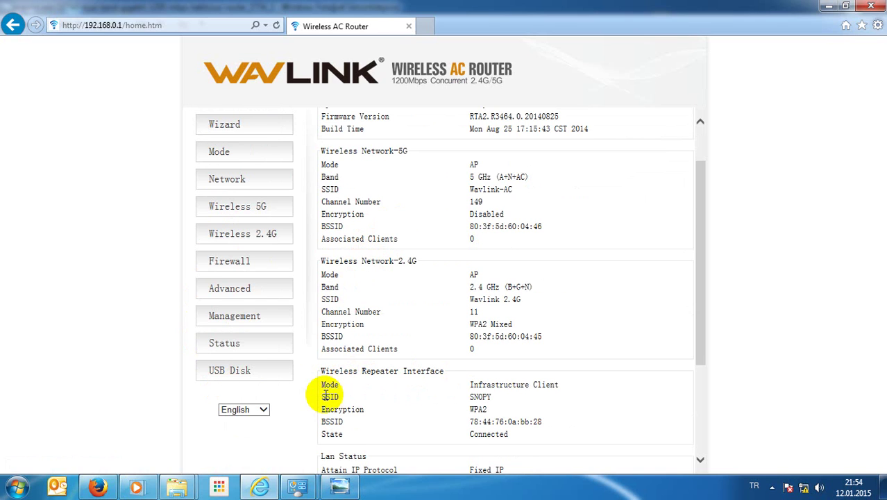
double_click(479, 397)
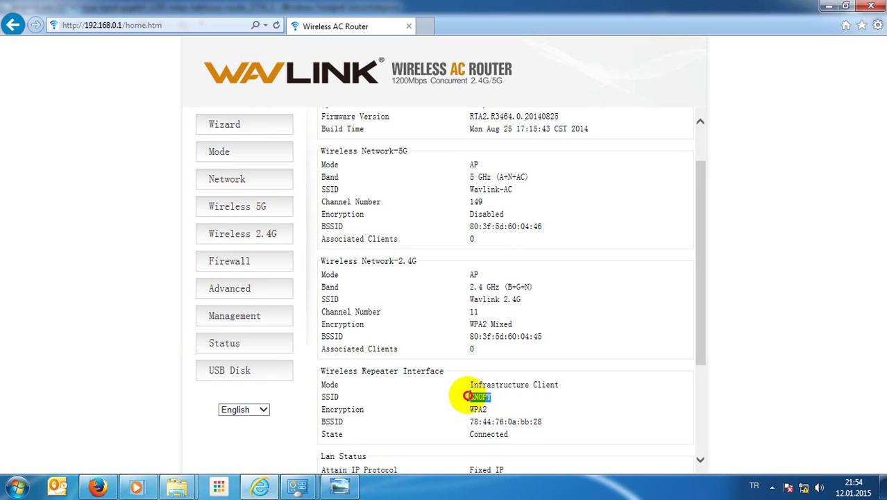
double_click(469, 411)
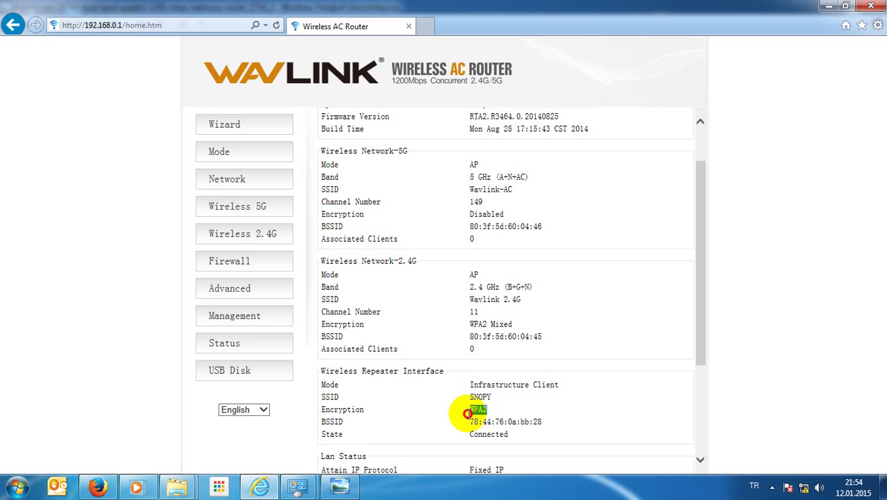
click(538, 422)
drag(538, 422, 468, 423)
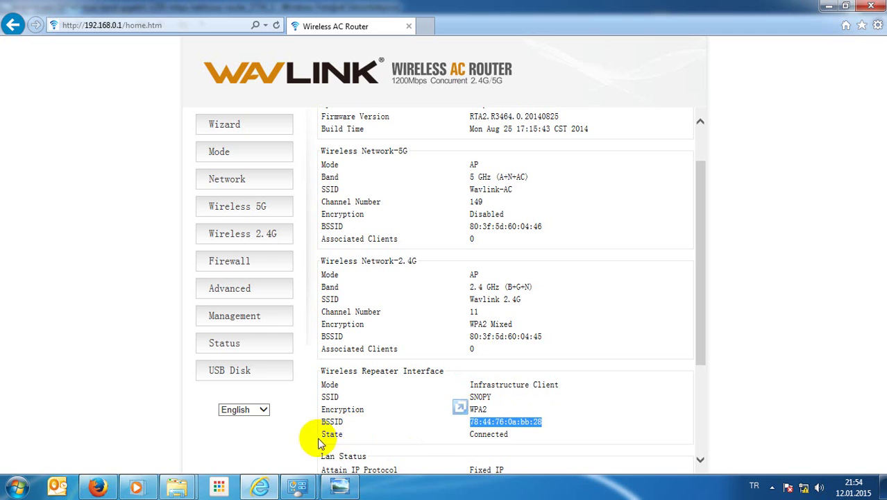
drag(321, 434, 353, 433)
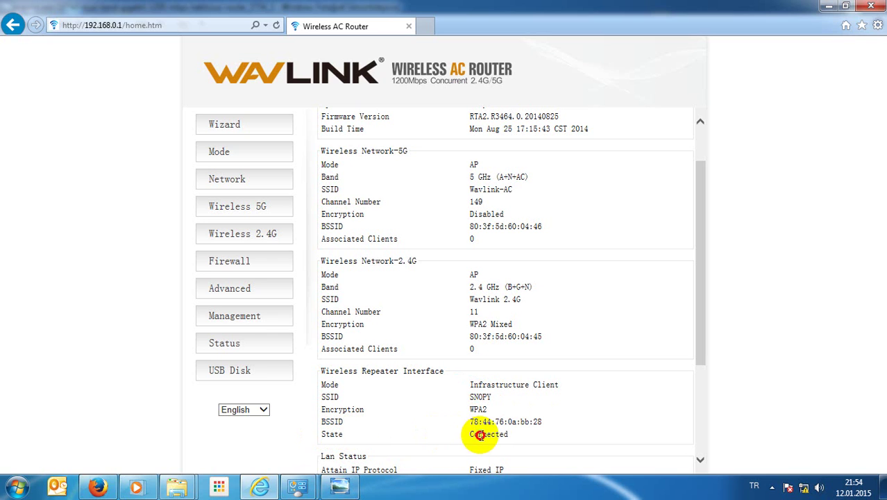
mouse_move(472, 434)
mouse_down()
mouse_move(519, 440)
mouse_move(465, 434)
mouse_up()
scroll(480, 421, down, 3)
scroll(481, 421, down, 1)
scroll(481, 419, up, 5)
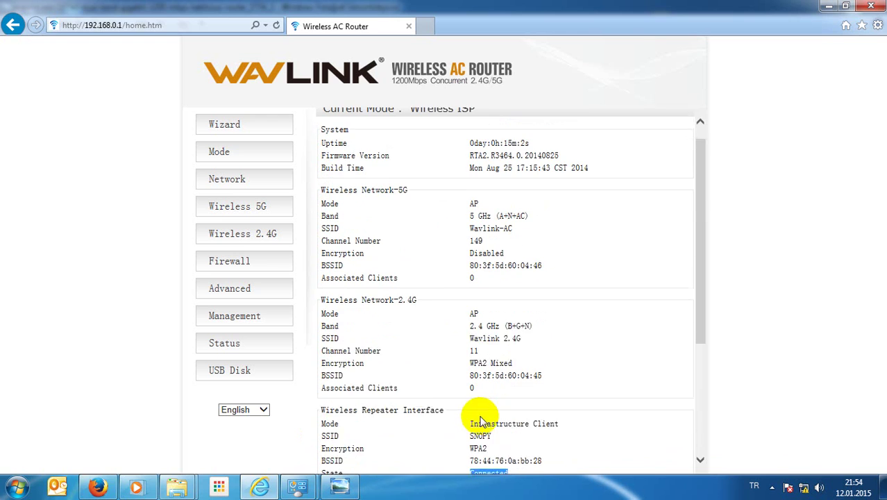